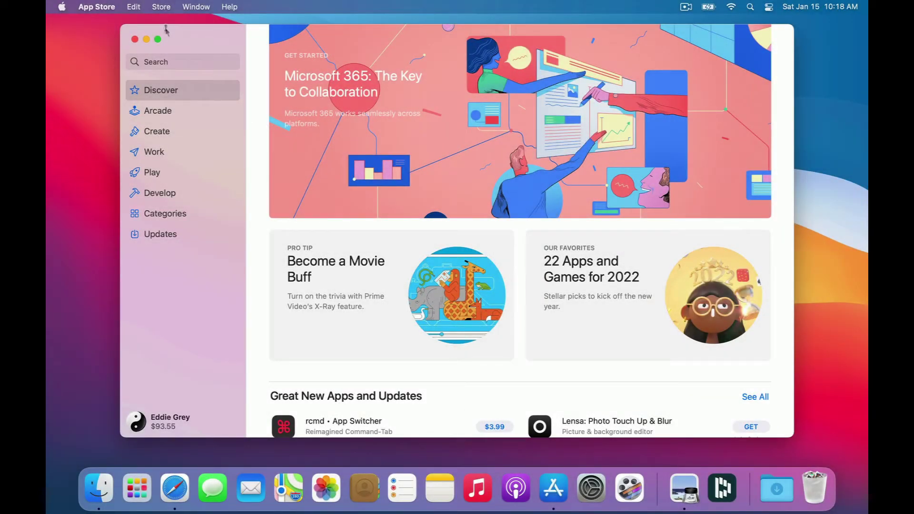
Search the App Store for 'logic pro x' and start downloading Logic Pro
left_click(171, 59)
type("logic pro")
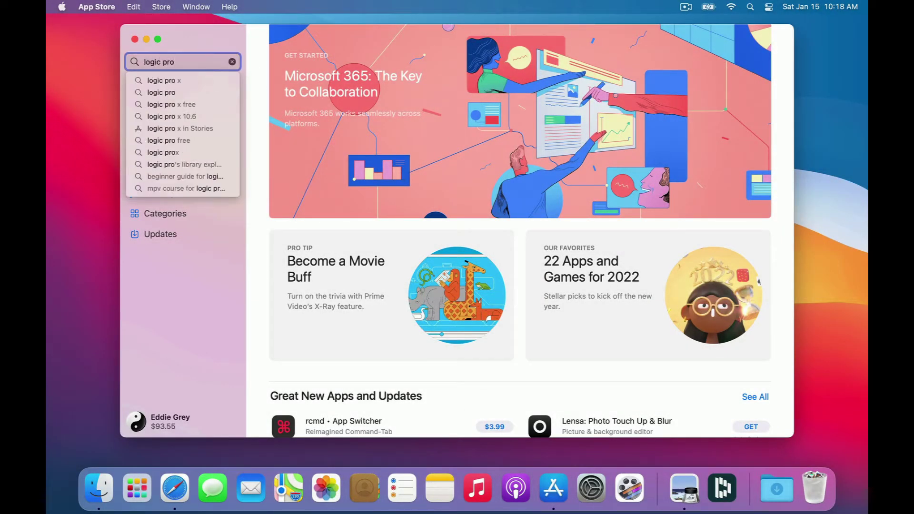
key("Down")
key("Return")
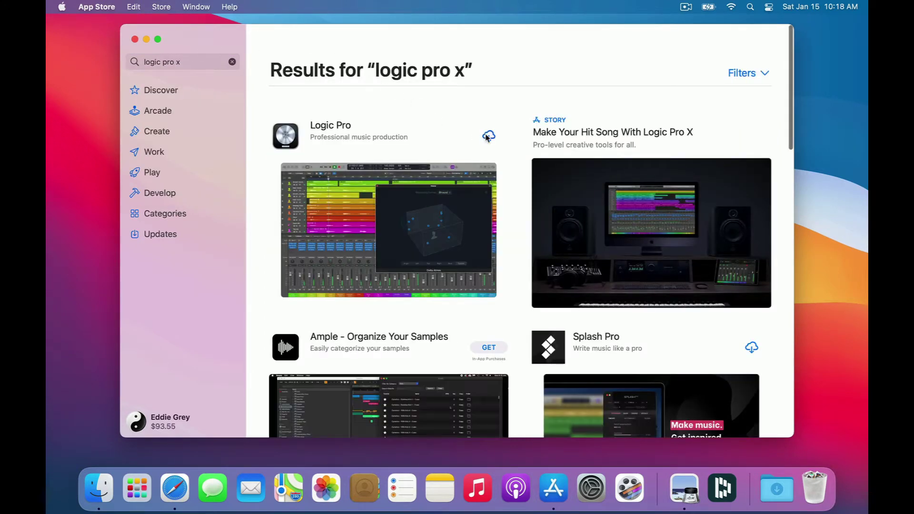
left_click(488, 136)
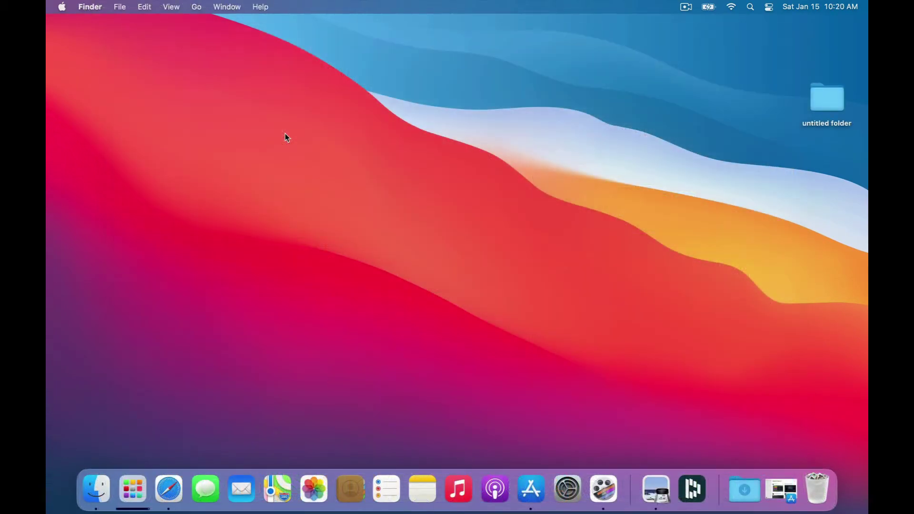
Enable Hard disks in Finder Preferences so MAC and MAC - Data appear on the desktop
left_click(62, 6)
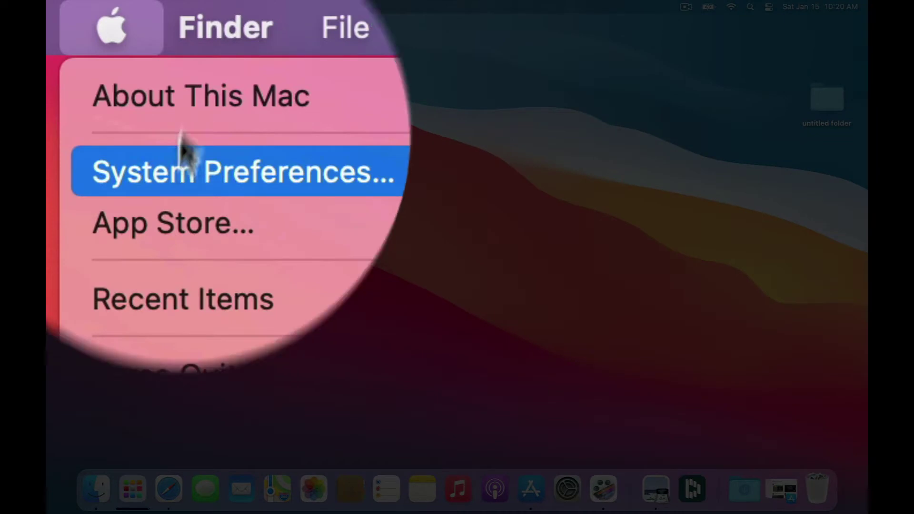
mouse_move(91, 7)
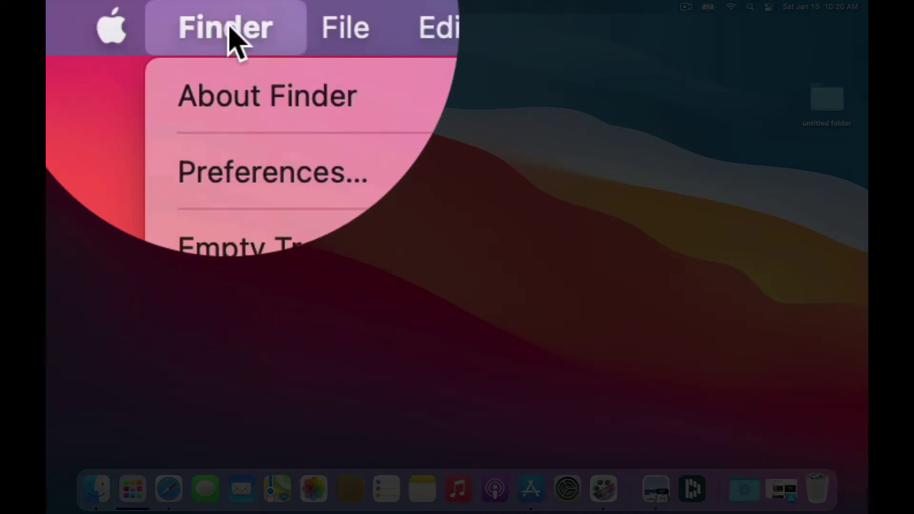
left_click(265, 177)
left_click_drag(202, 28, 427, 97)
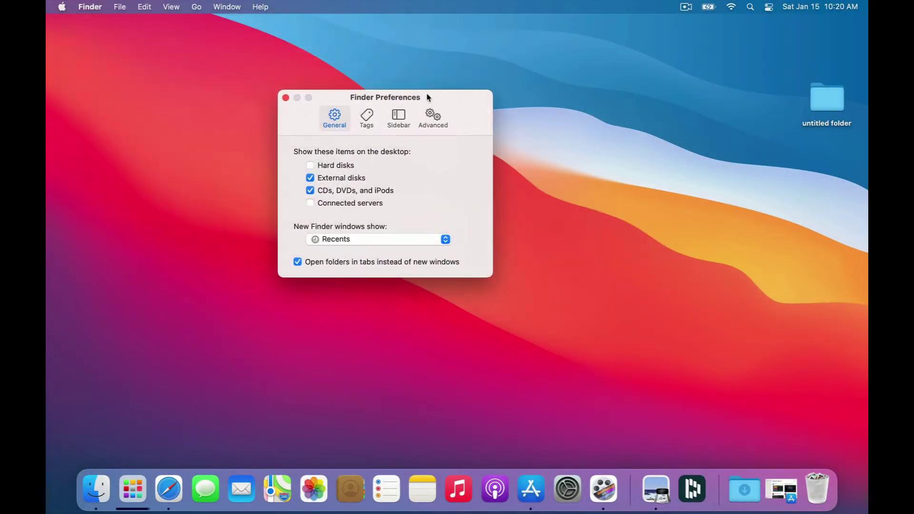
left_click(311, 165)
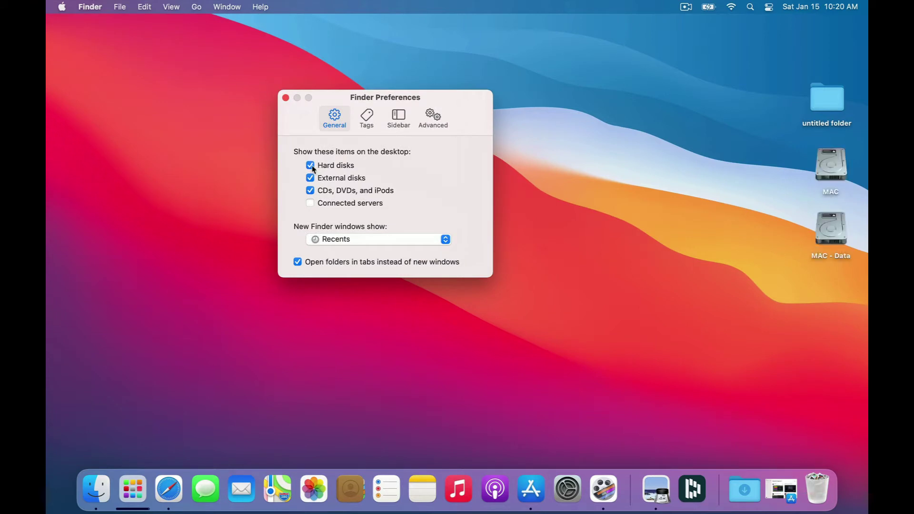
left_click(285, 98)
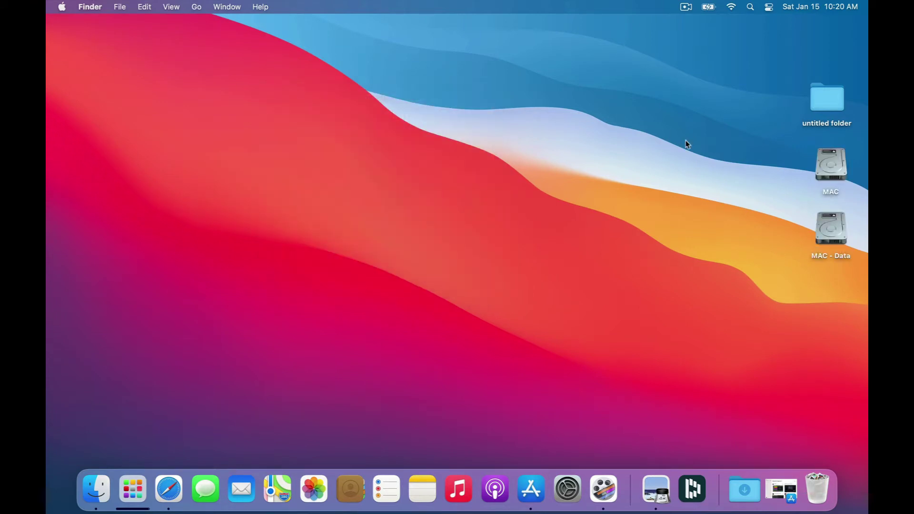
Move the untitled folder below the disks and Clean Up the desktop icons
left_click_drag(831, 101, 835, 281)
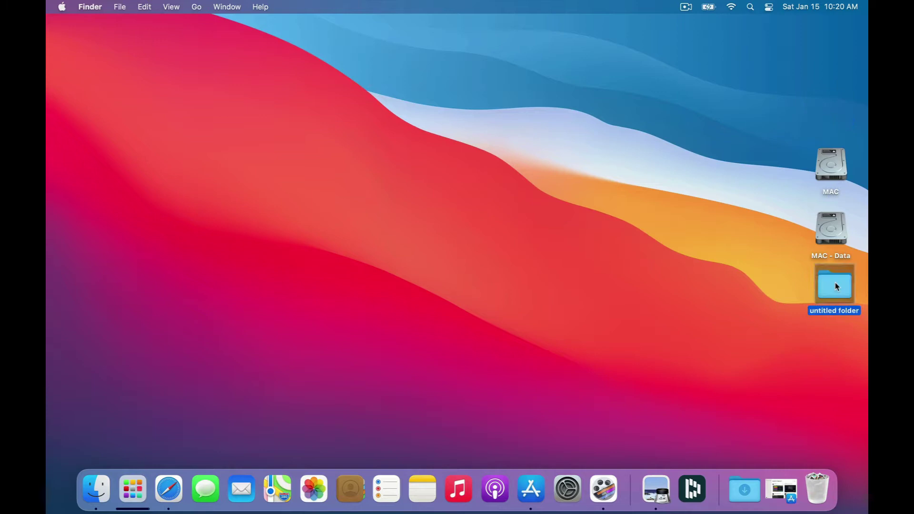
left_click_drag(770, 315, 833, 80)
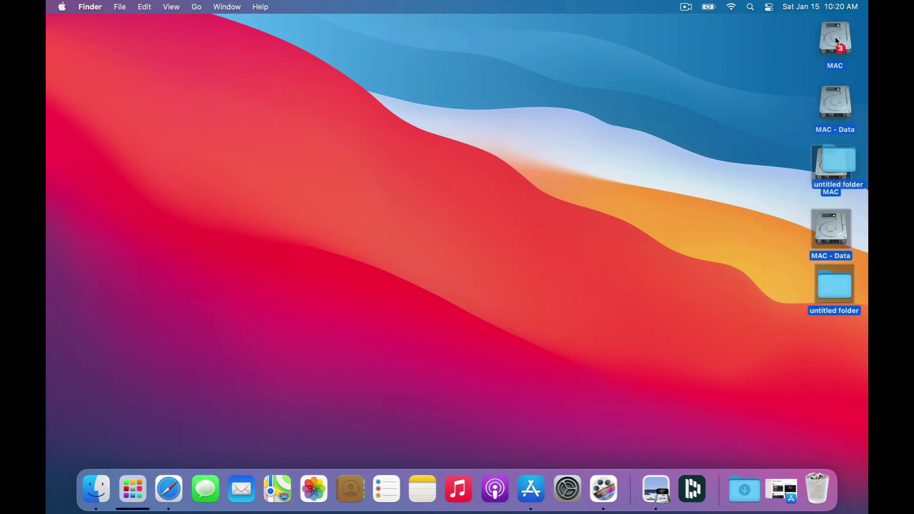
right_click(675, 138)
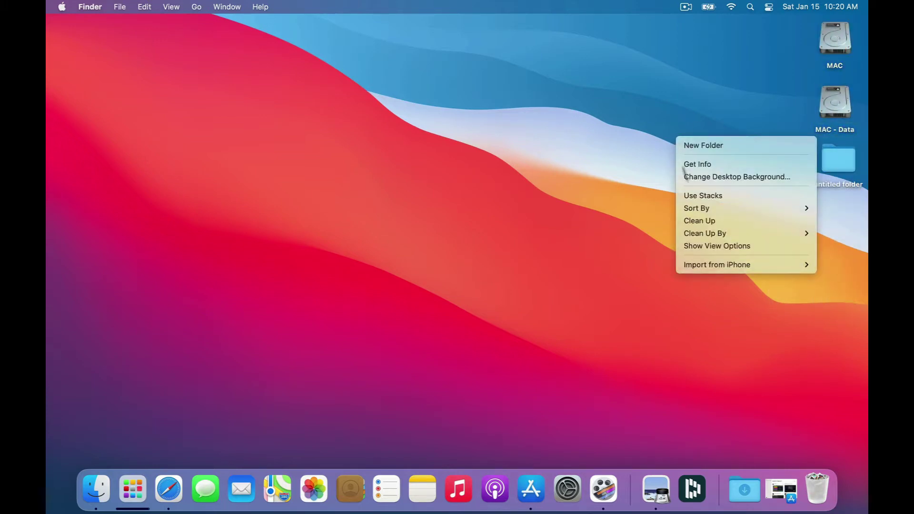
left_click(712, 221)
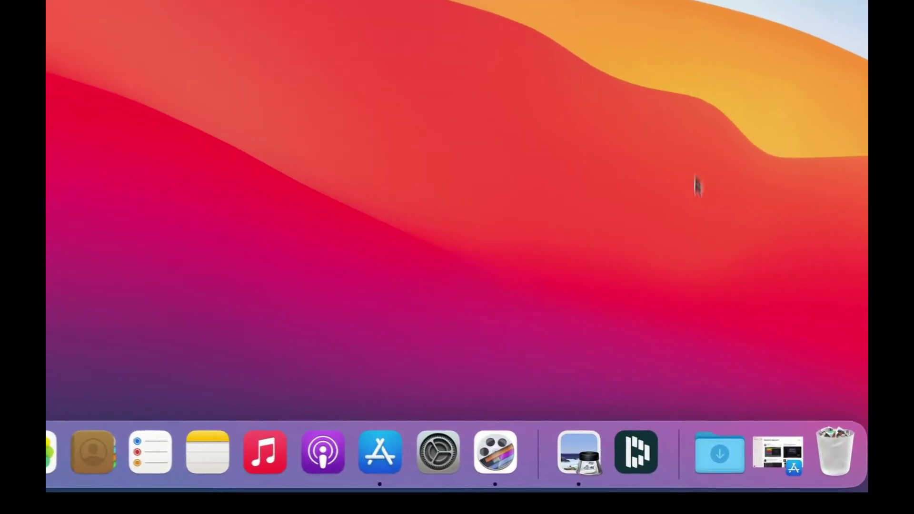
Turn Dock hiding on and return to the App Store's logic pro x results
right_click(672, 442)
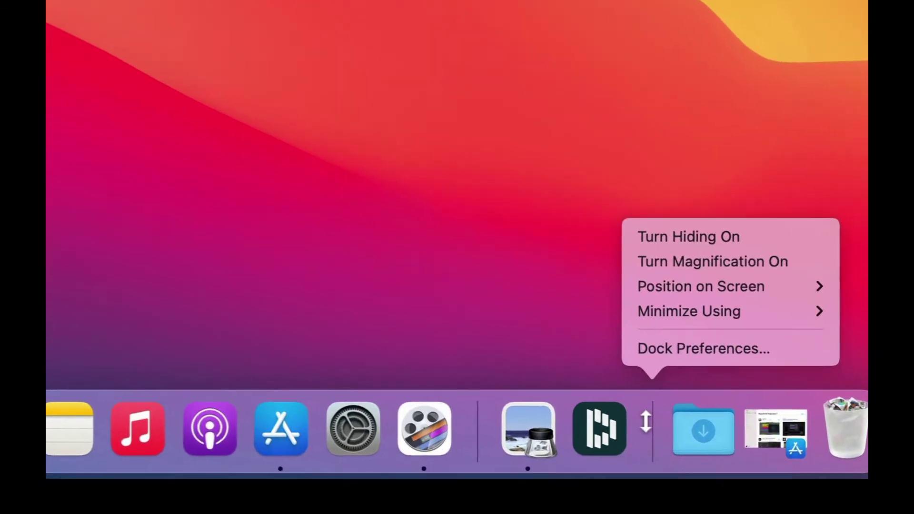
left_click(704, 221)
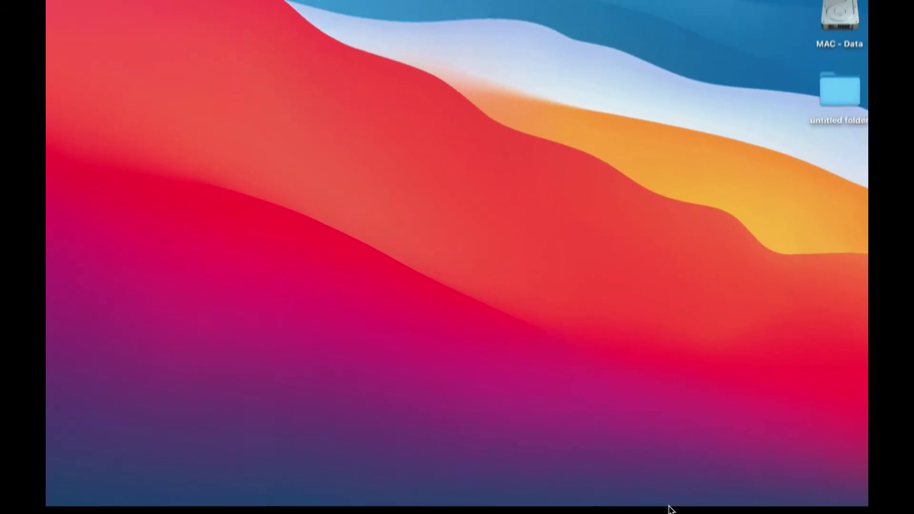
mouse_move(742, 511)
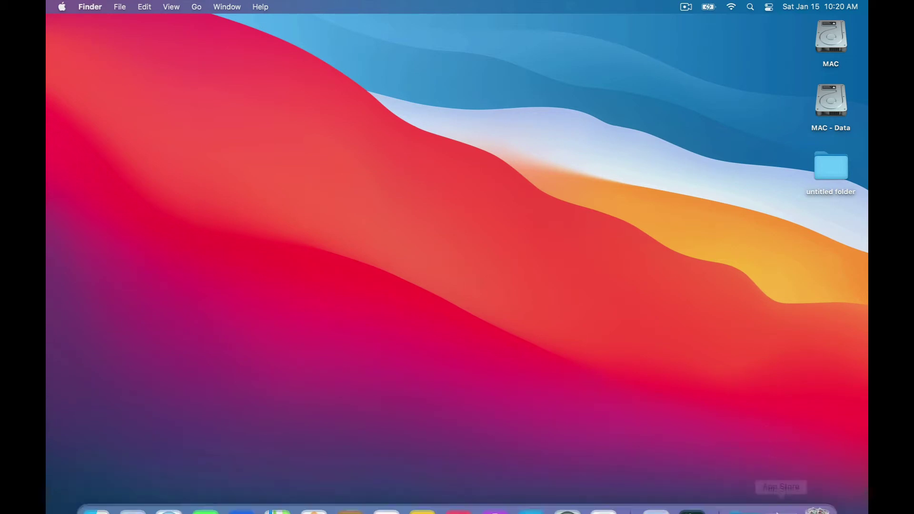
left_click(780, 497)
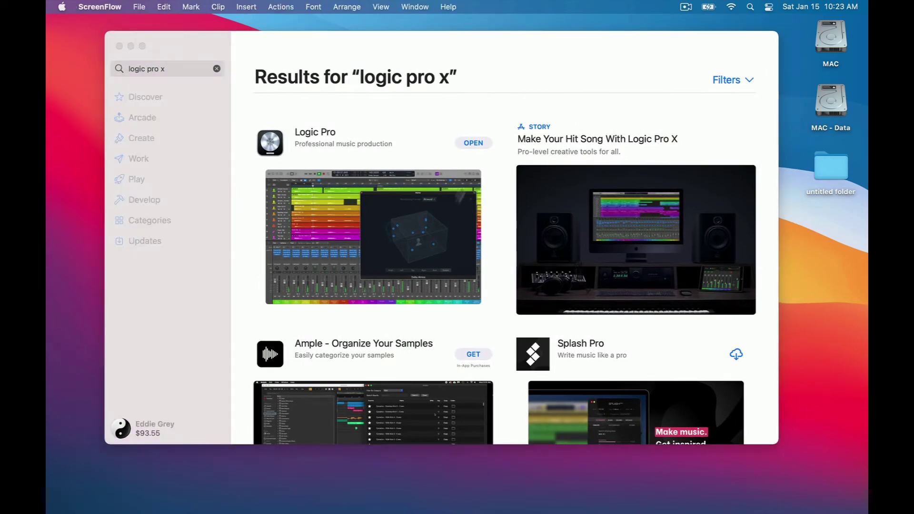
Launch Logic Pro in Complete Mode, allow microphone access, and dismiss the intro dialogs
left_click(472, 150)
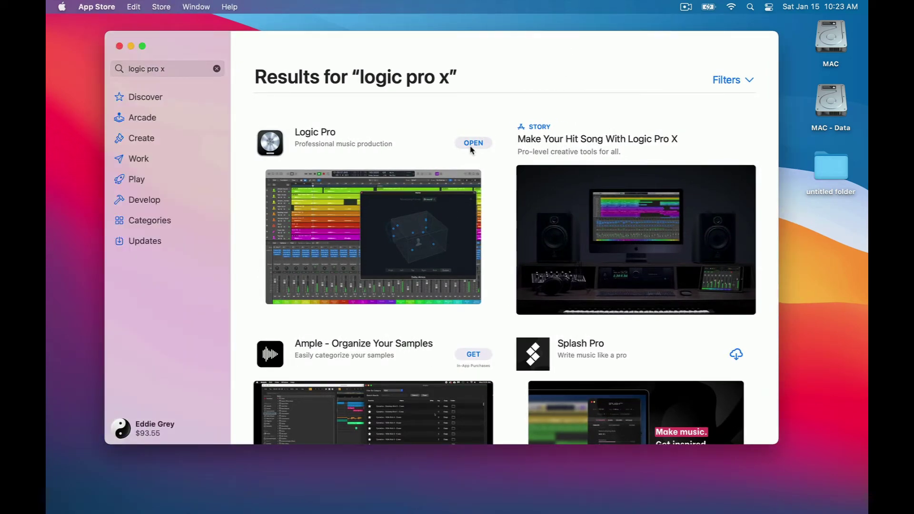
left_click(470, 147)
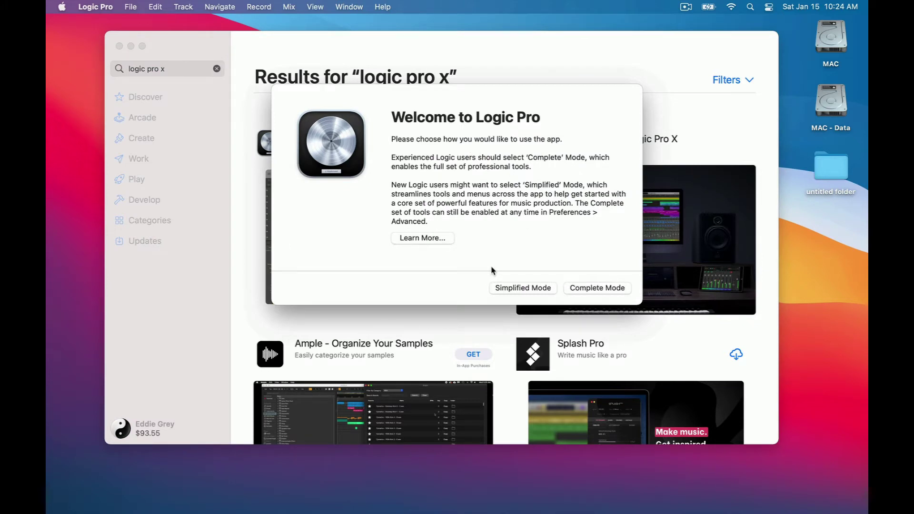
left_click(595, 288)
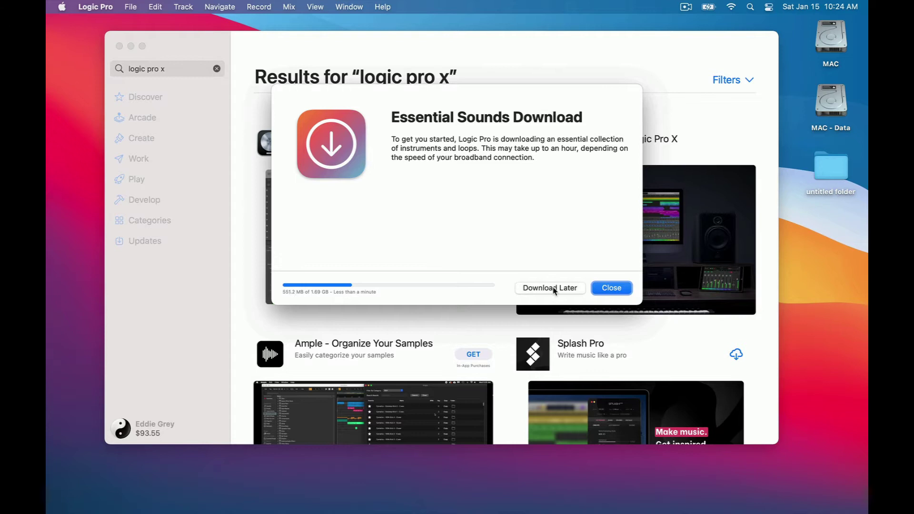
left_click(613, 289)
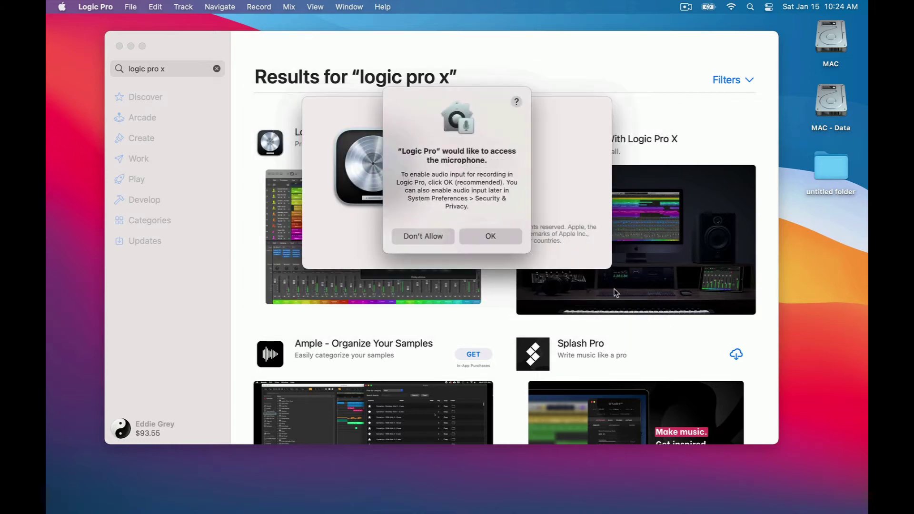
left_click(486, 239)
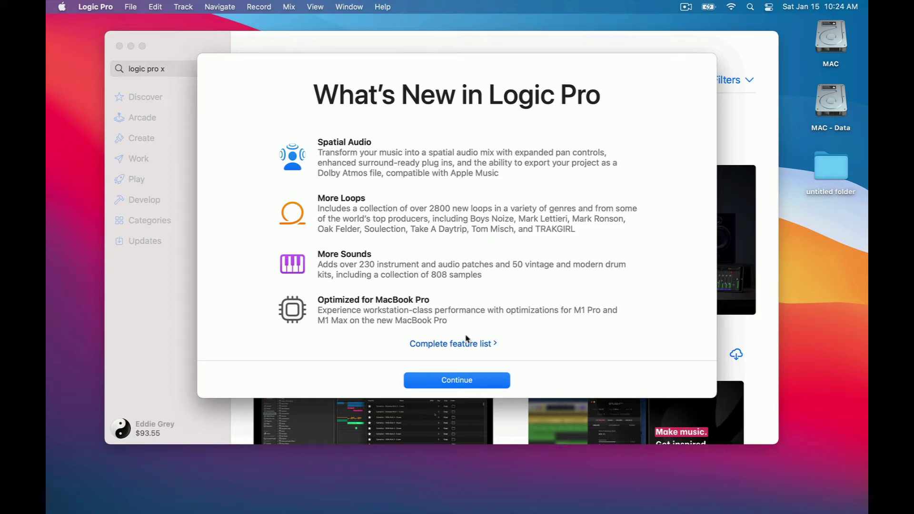
left_click(457, 380)
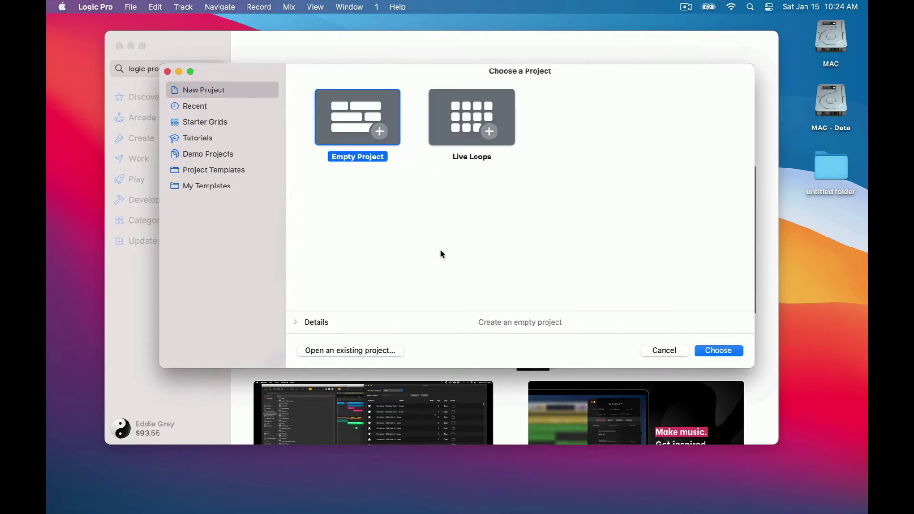
Expand the Empty Project details (120, C major, 4/4, 44.1 kHz) and keep Logic Pro in the Dock
left_click_drag(439, 81, 461, 44)
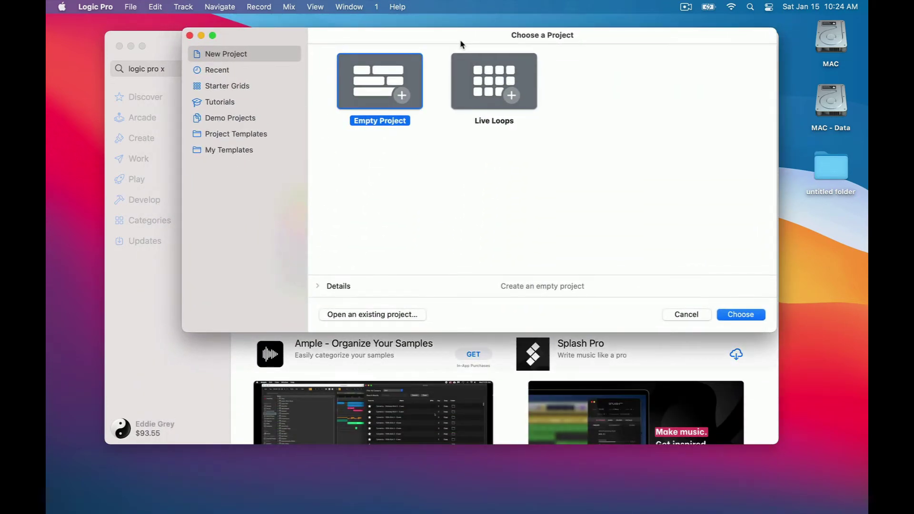
left_click(319, 287)
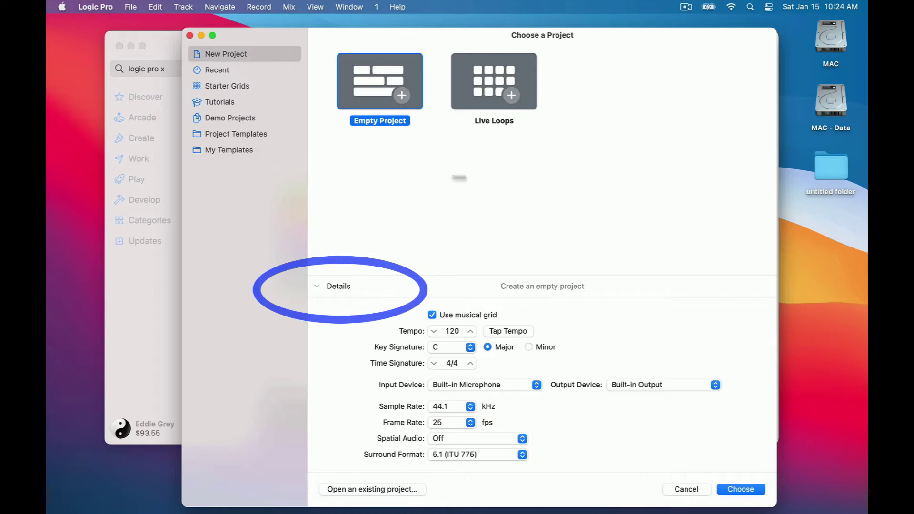
mouse_move(649, 513)
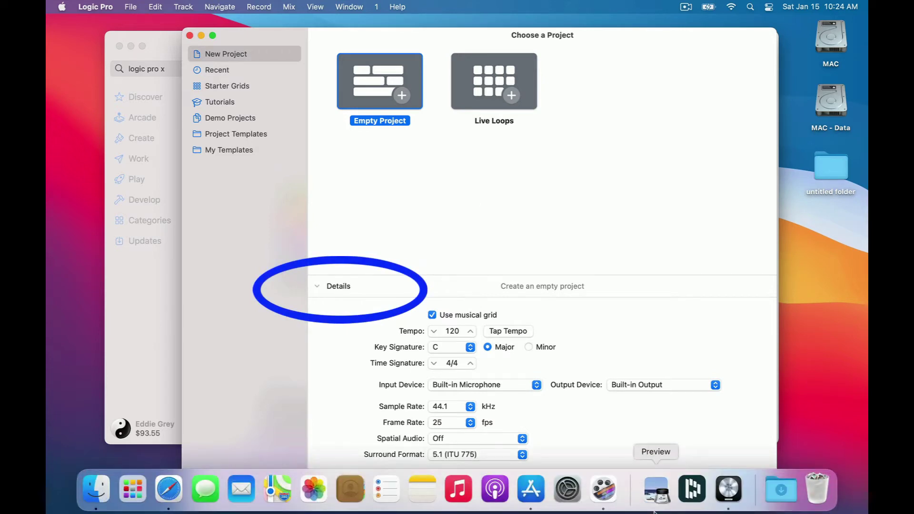
right_click(731, 495)
mouse_move(754, 409)
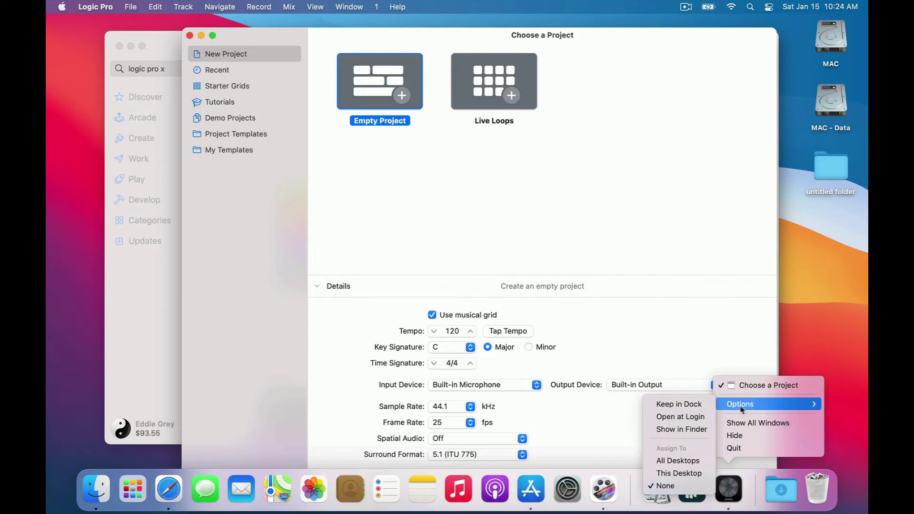
left_click(703, 403)
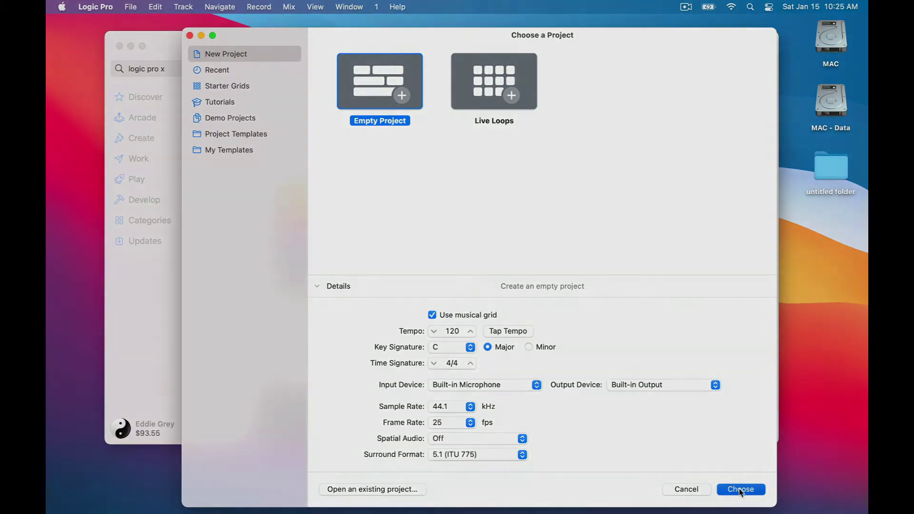
Create an empty project and approve installing the instruments and sounds
left_click(739, 488)
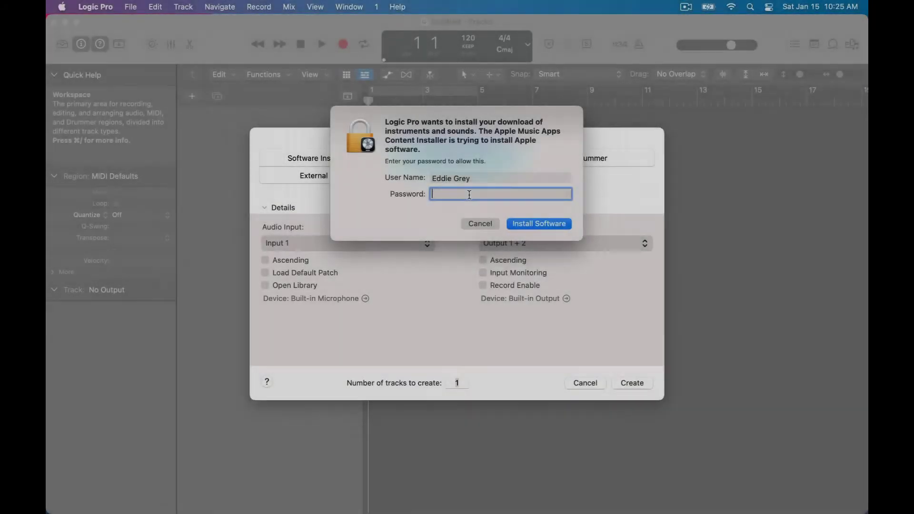
key("super+shift+4")
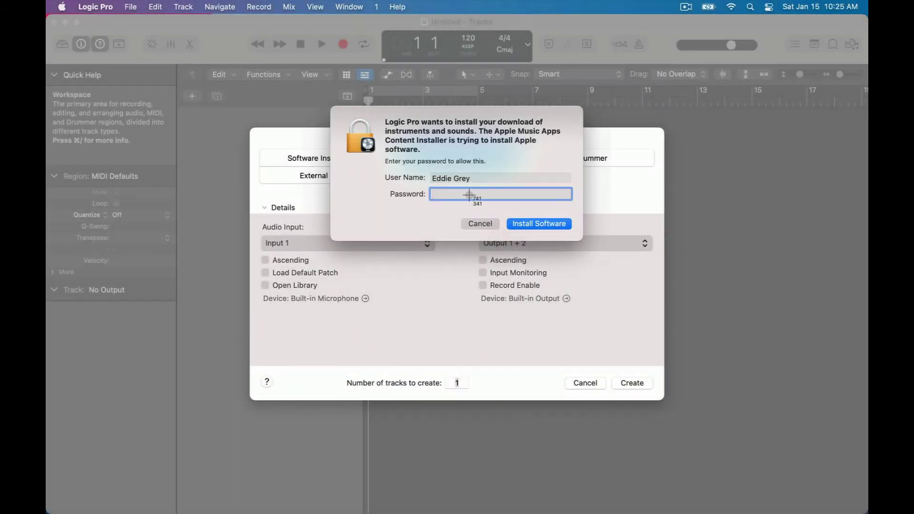
key("space")
left_click(469, 195)
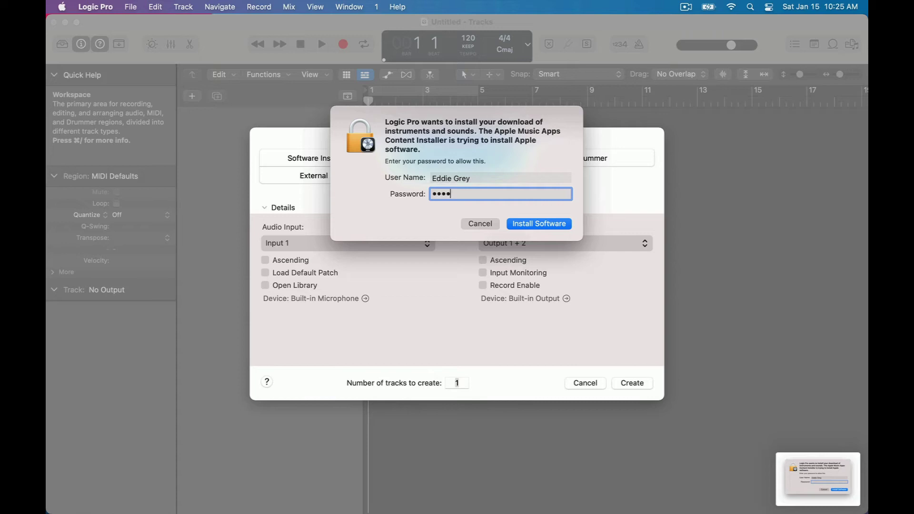
key("Return")
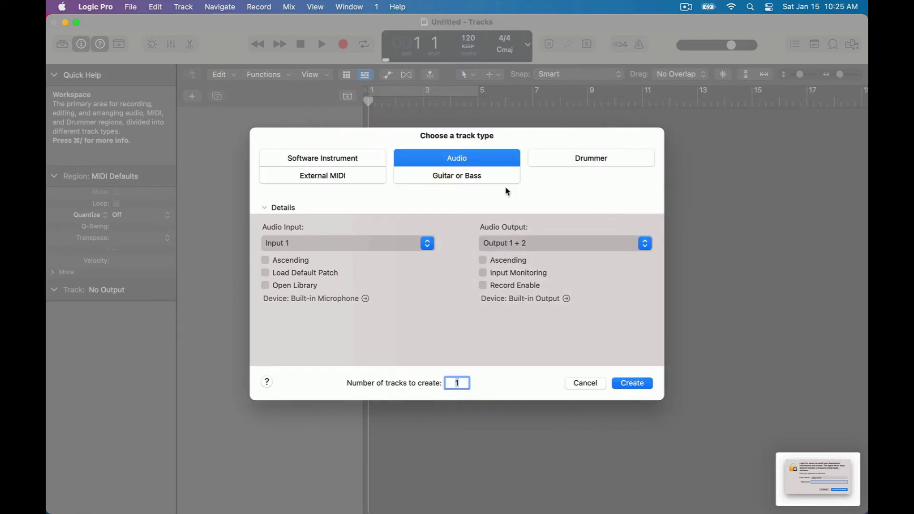
Add the Audio 1 audio track and check the Sound Library download progress
left_click(265, 210)
left_click(264, 284)
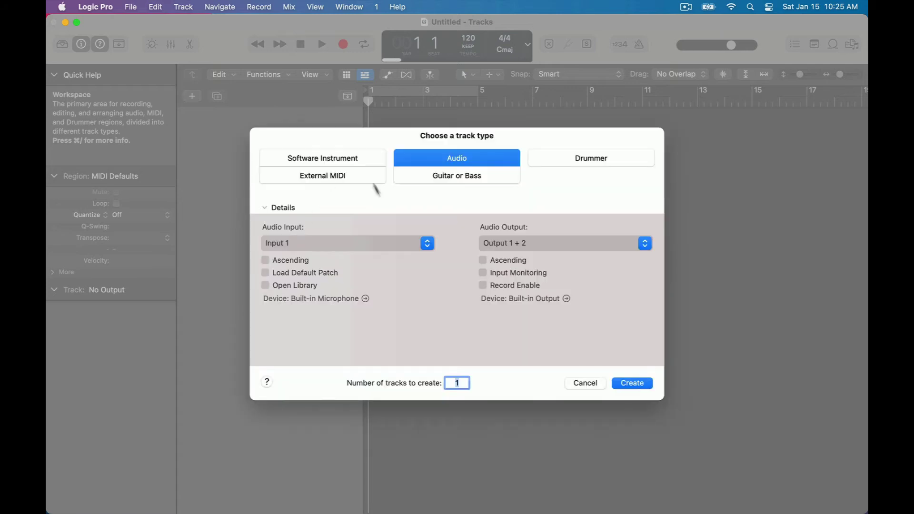
key("Return")
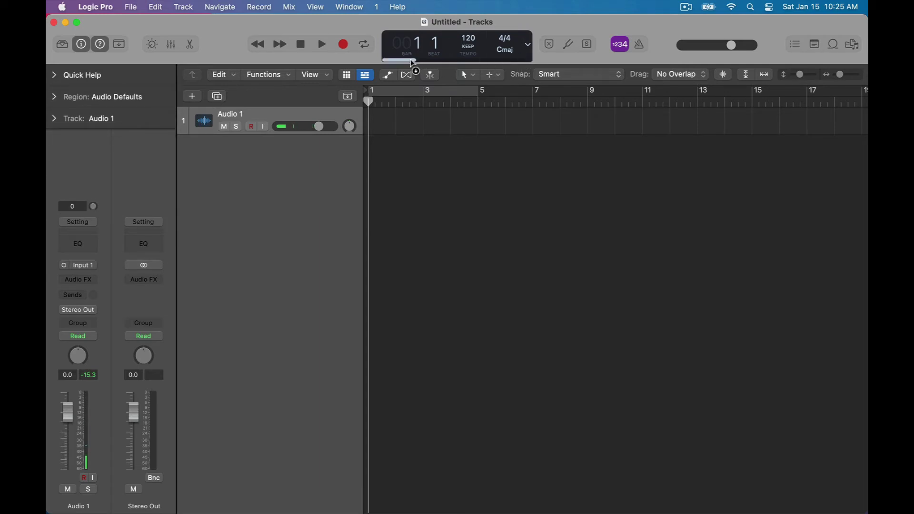
left_click(413, 60)
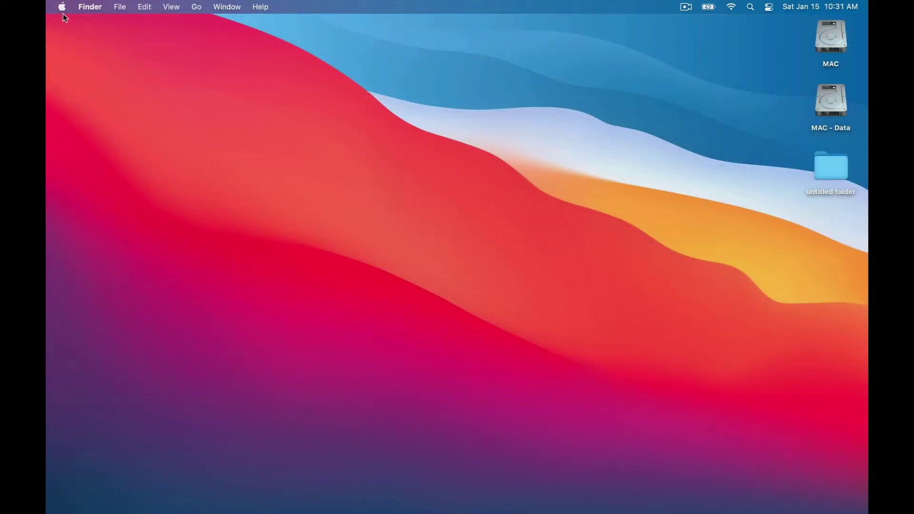
Open Storage management from About This Mac
left_click(62, 6)
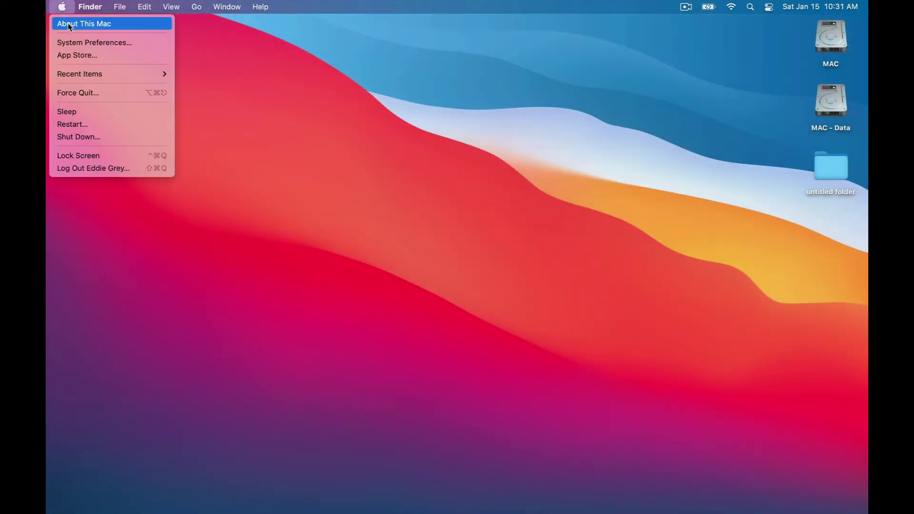
left_click(69, 25)
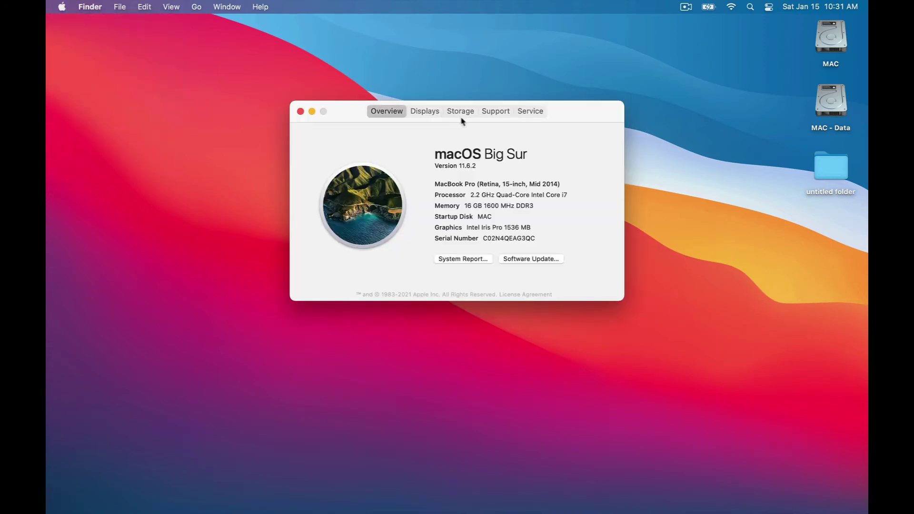
left_click(468, 114)
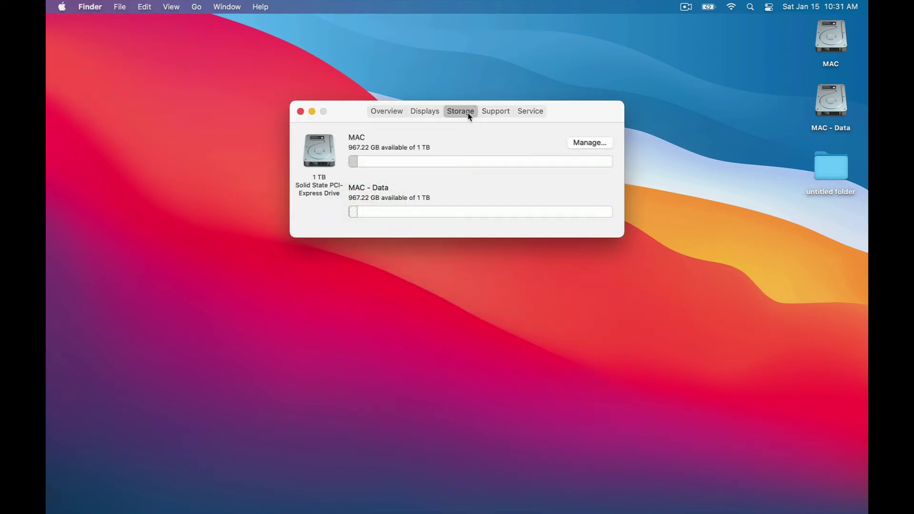
left_click(574, 143)
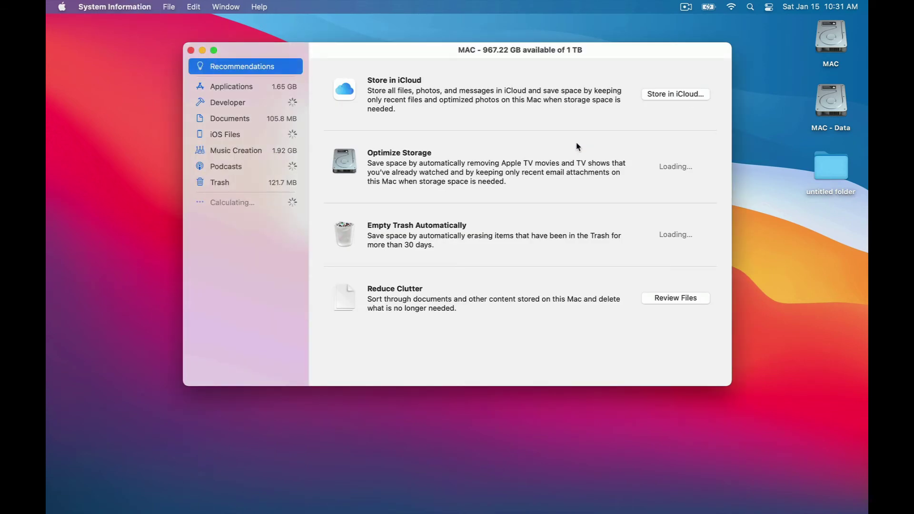
Inspect Logic Pro's size and Music Creation: Instrument Library 1.41 GB, Apple Loops 518.4 MB
left_click(273, 86)
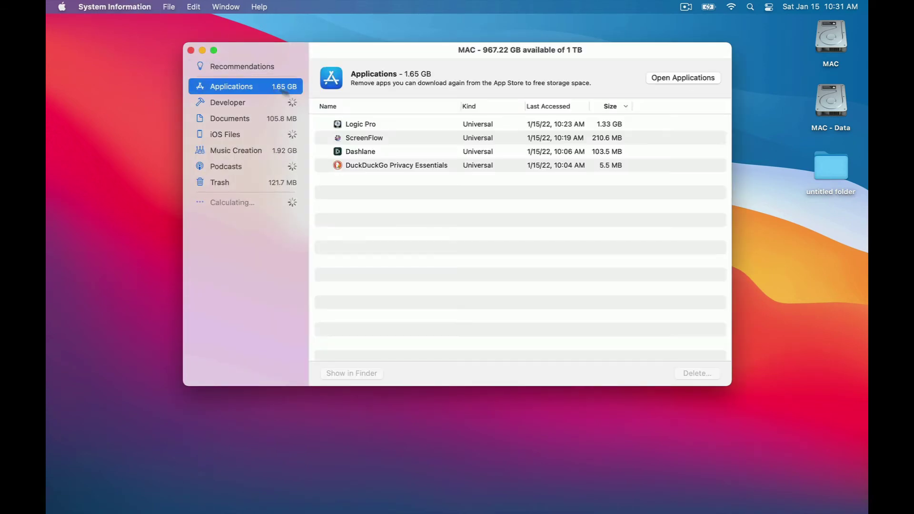
left_click(393, 124)
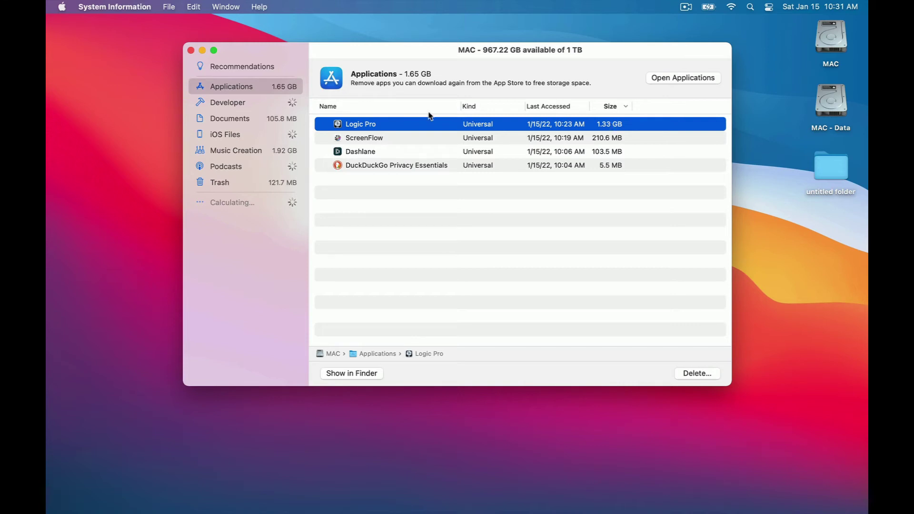
left_click(259, 150)
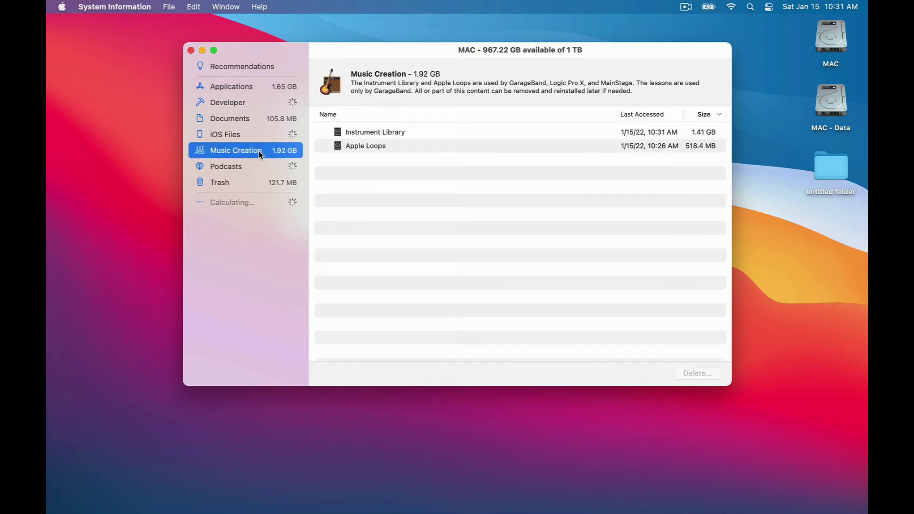
left_click(431, 136)
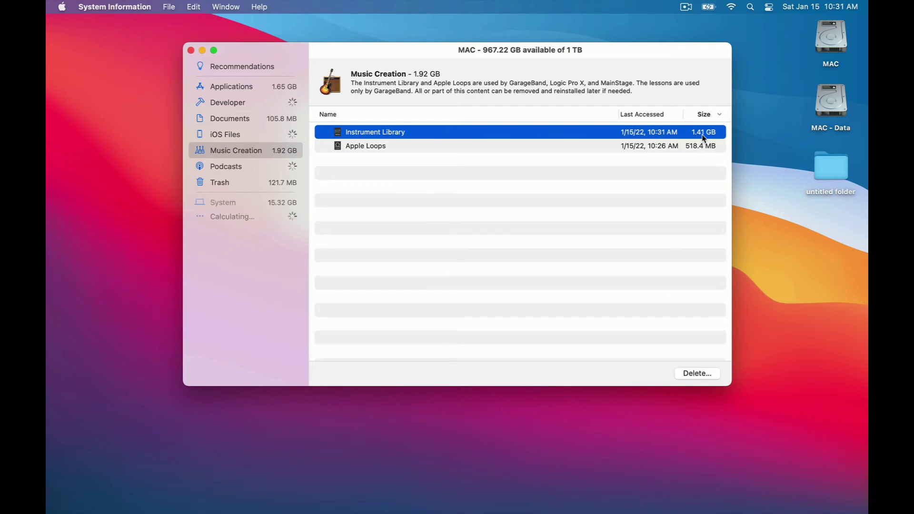
left_click(276, 204)
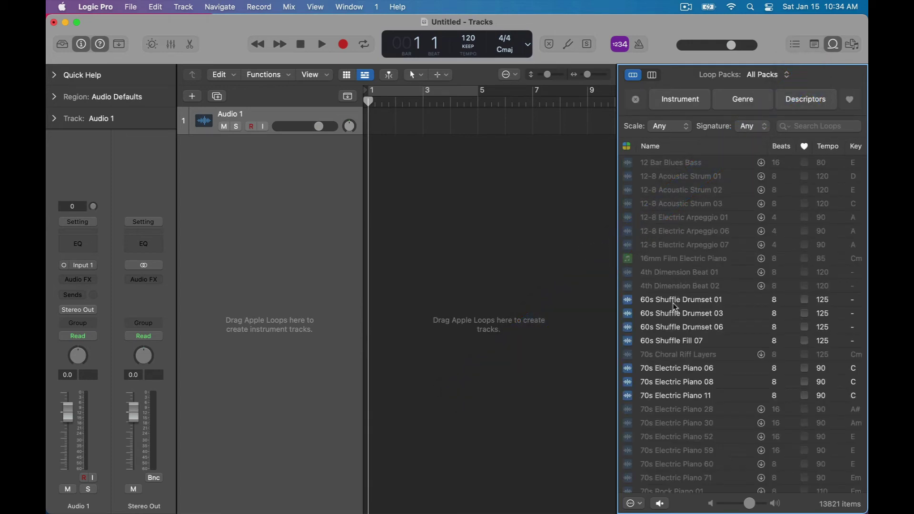
Scroll the 13821-loop list to loops like 60s Shuffle Drumset 01 and 70s Electric Piano 06
scroll(666, 381, "down", 4)
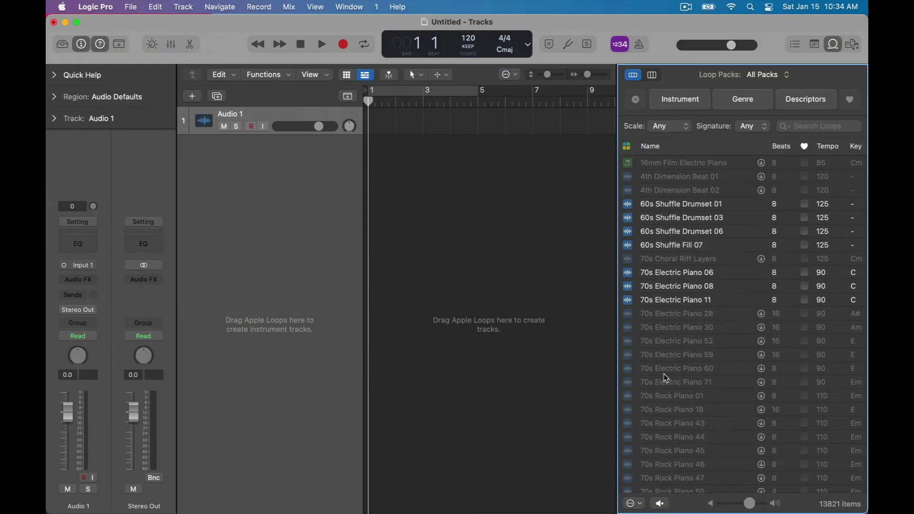
left_click(102, 10)
mouse_move(107, 46)
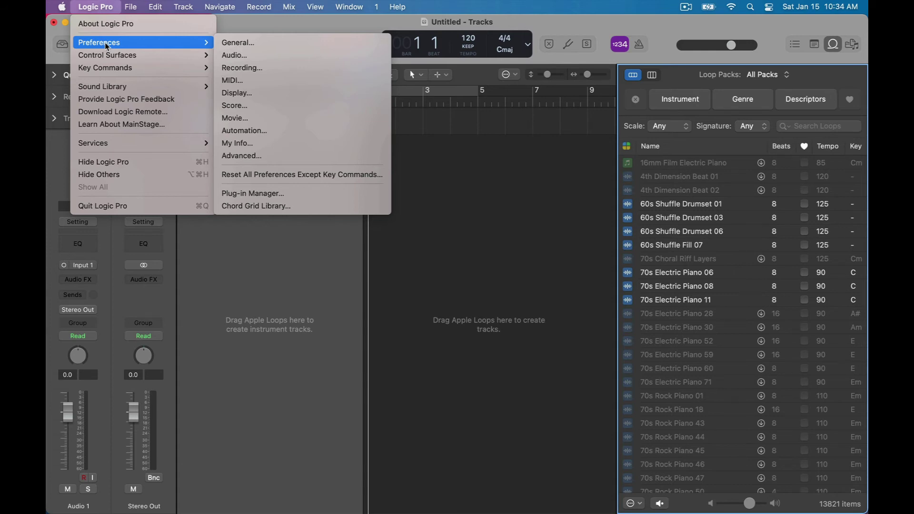
mouse_move(169, 87)
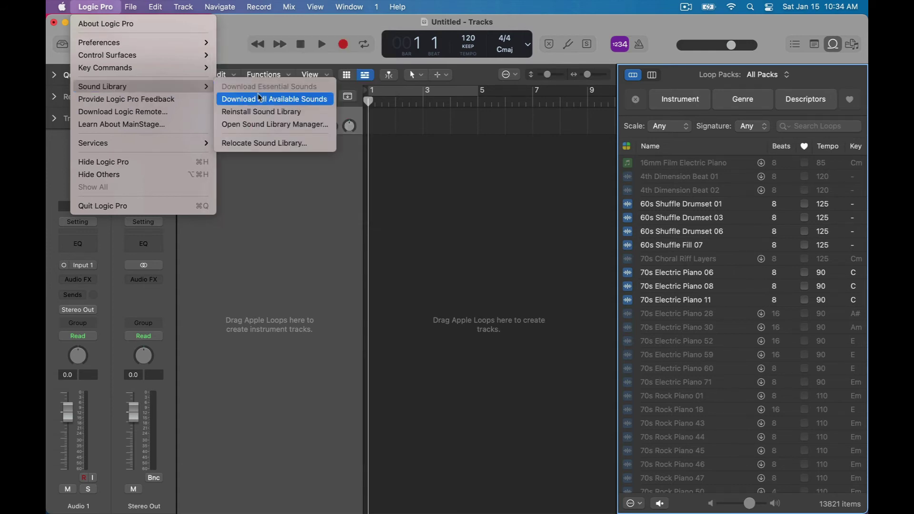
left_click(289, 124)
left_click_drag(431, 84, 311, 146)
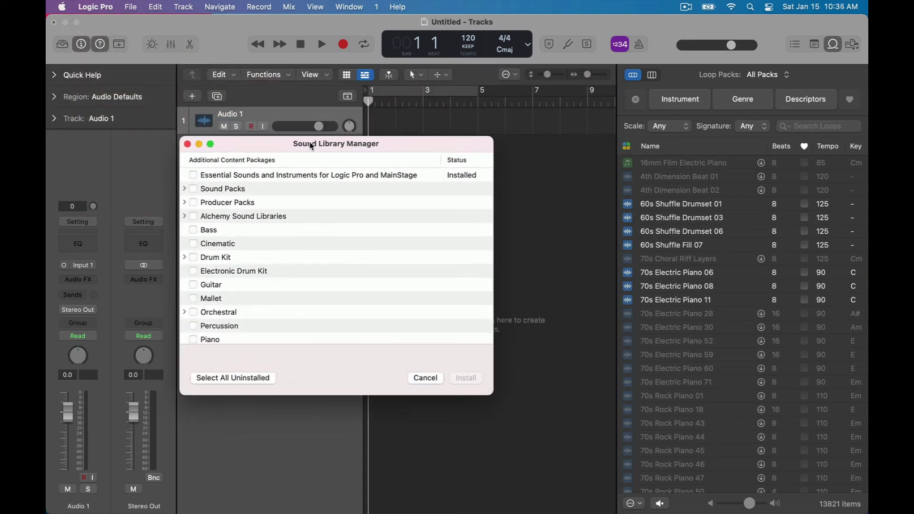
left_click(253, 175)
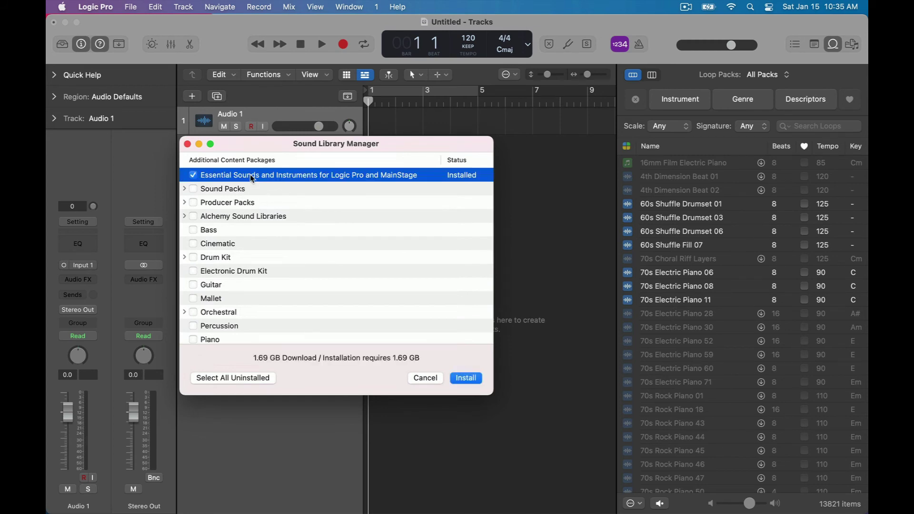
left_click(185, 190)
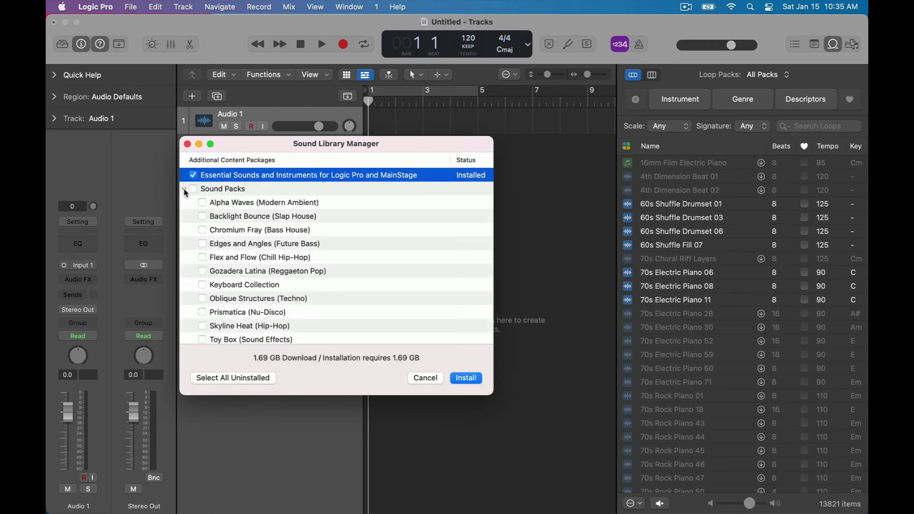
left_click(185, 191)
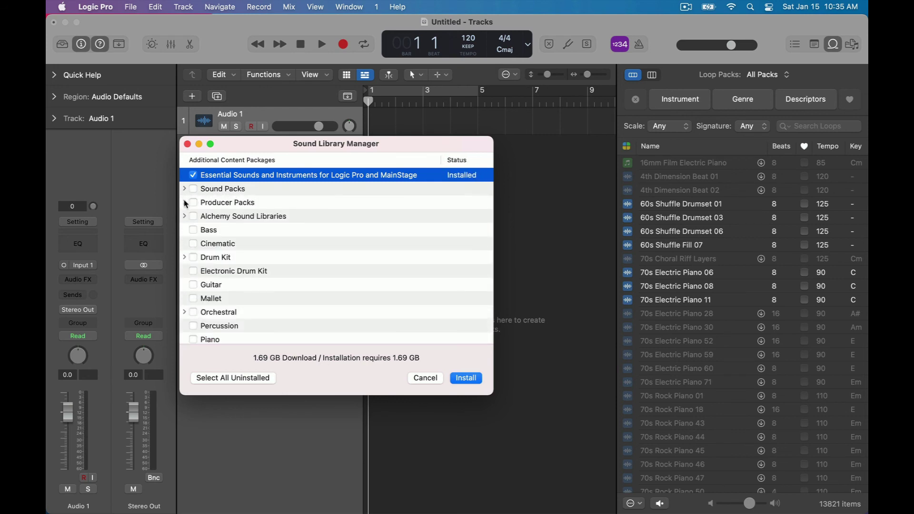
left_click(184, 202)
left_click(186, 204)
left_click(185, 216)
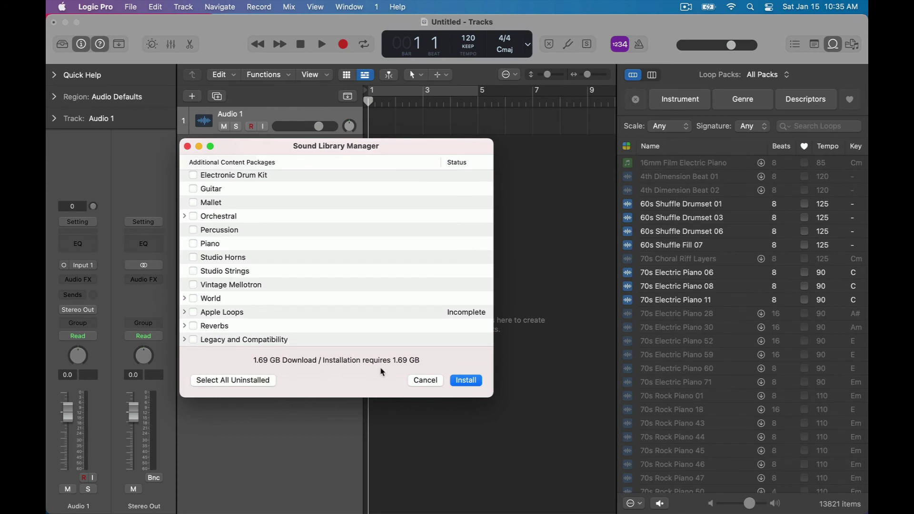
scroll(256, 345, "up", 5)
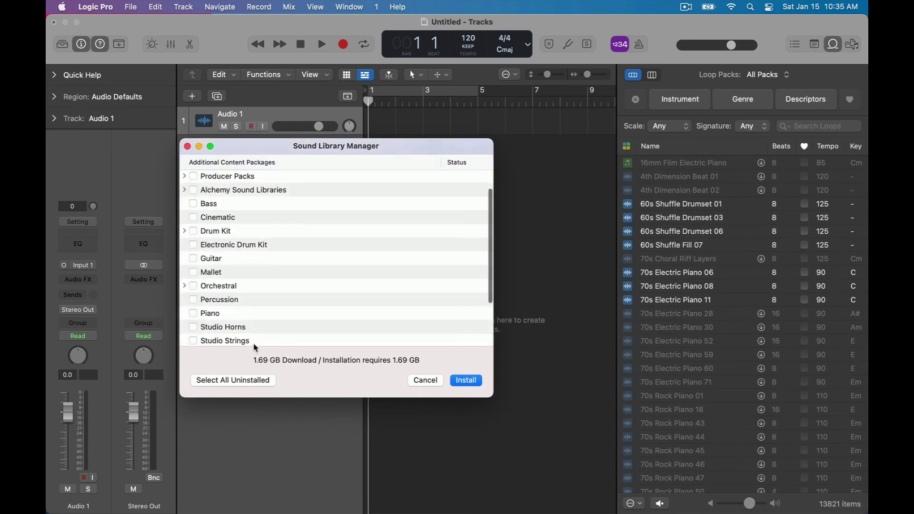
left_click(230, 386)
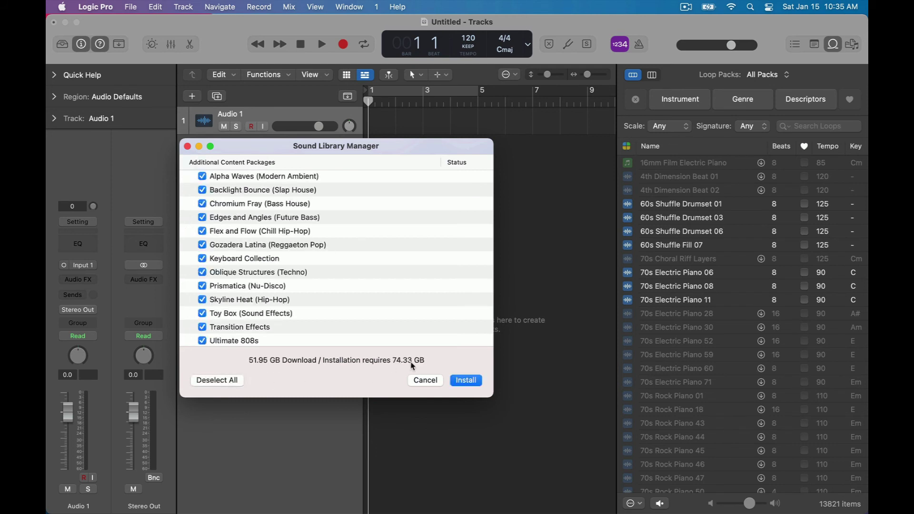
left_click(218, 380)
Close the Sound Library Manager and start Relocate Sound Library
key("Escape")
left_click(131, 7)
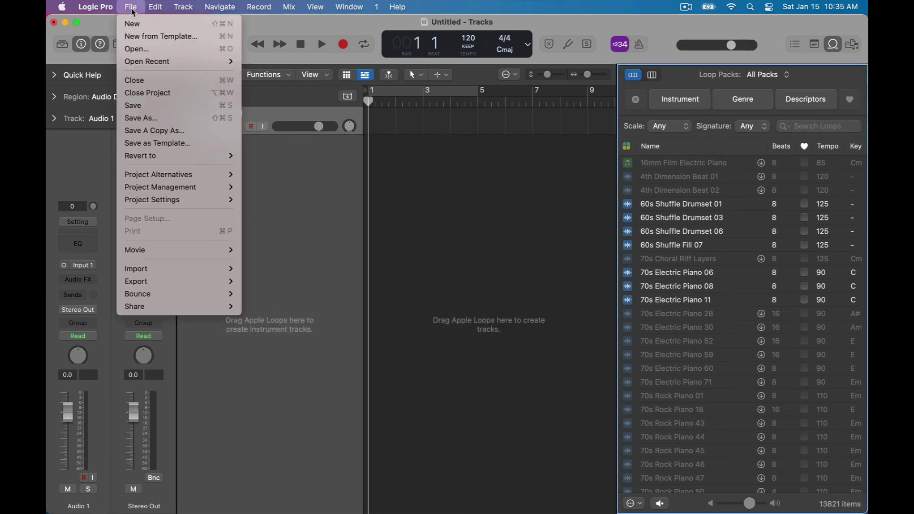
mouse_move(98, 6)
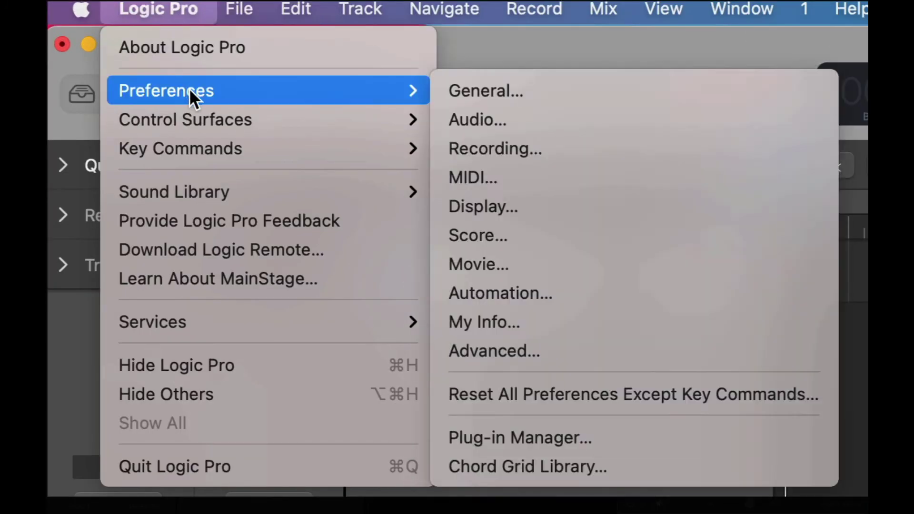
mouse_move(123, 91)
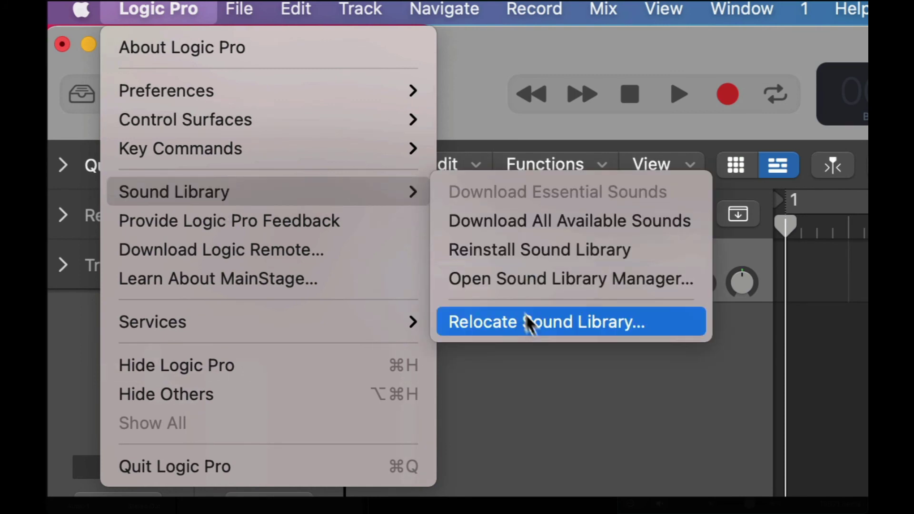
left_click(536, 335)
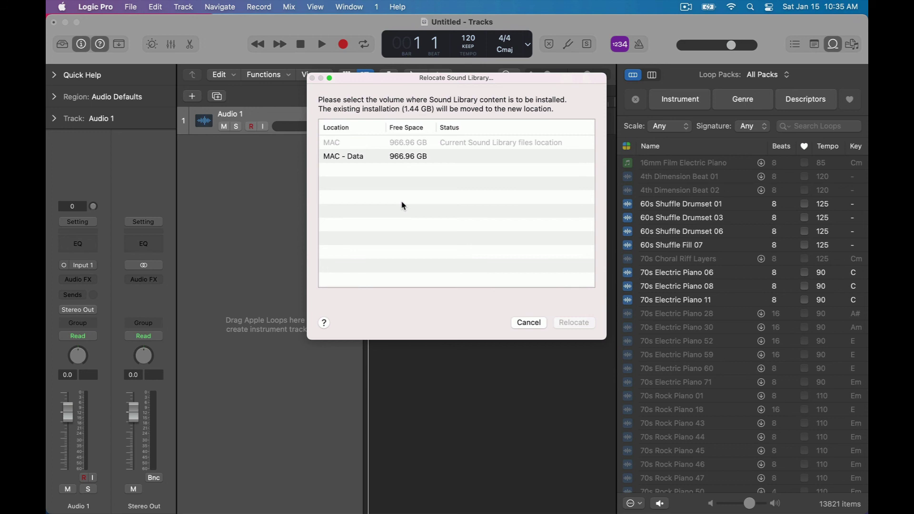
Relocate the Sound Library to MAC - Data, entering the account password to install the helper
left_click(478, 158)
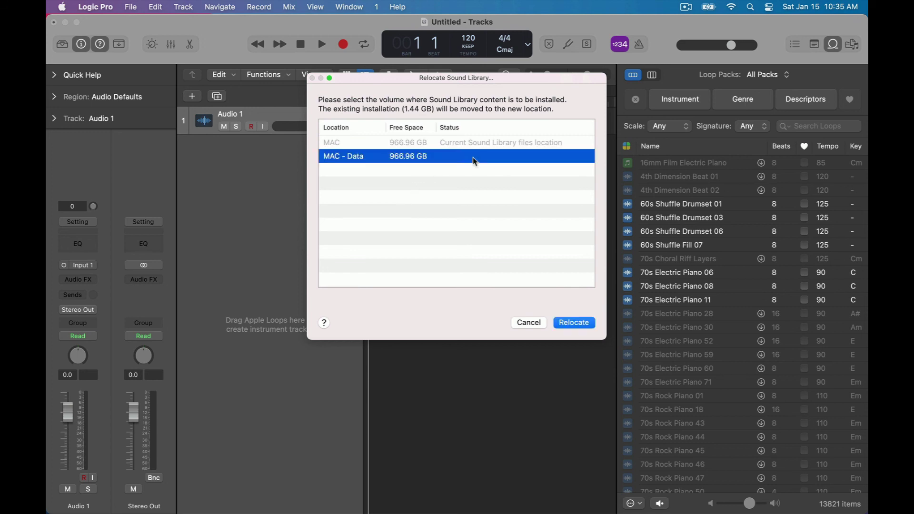
left_click(576, 323)
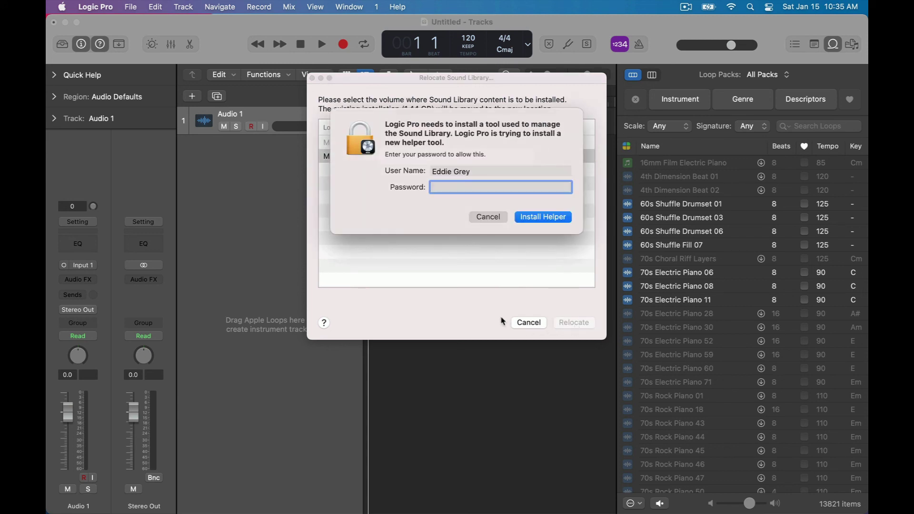
type("•••••")
key("Return")
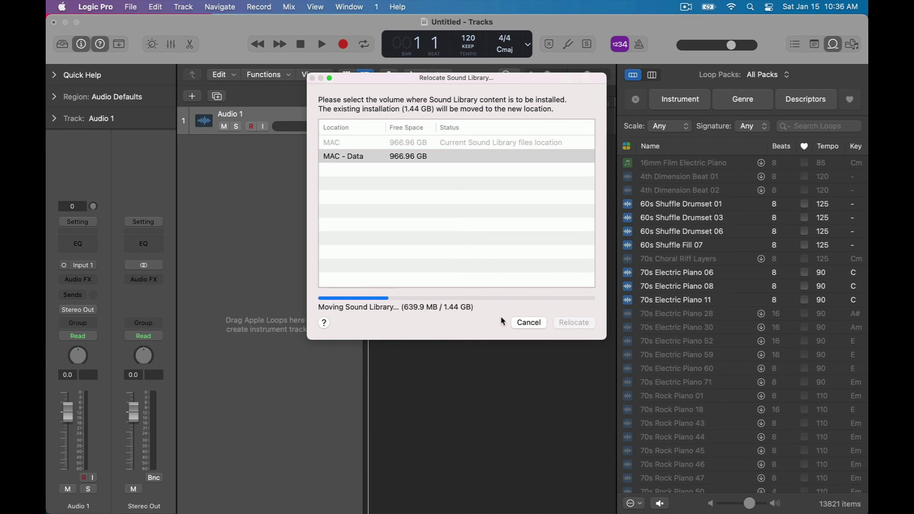
left_click(529, 322)
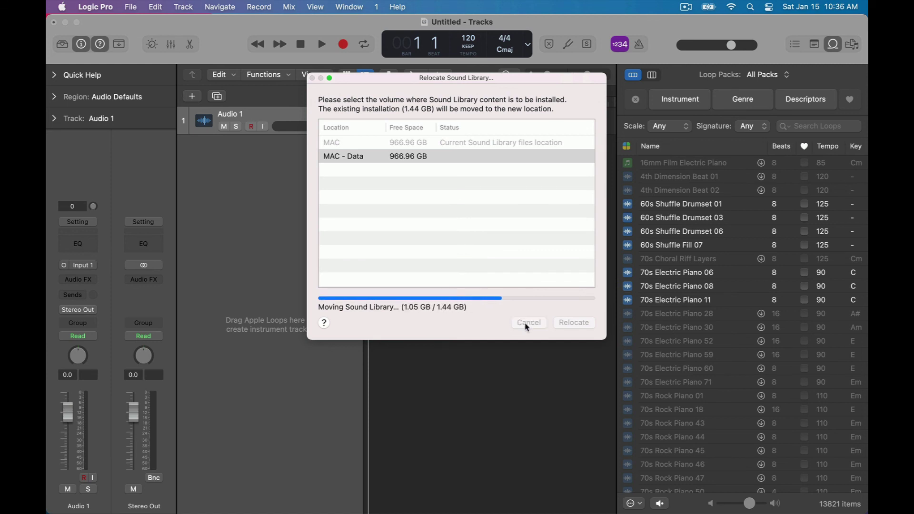